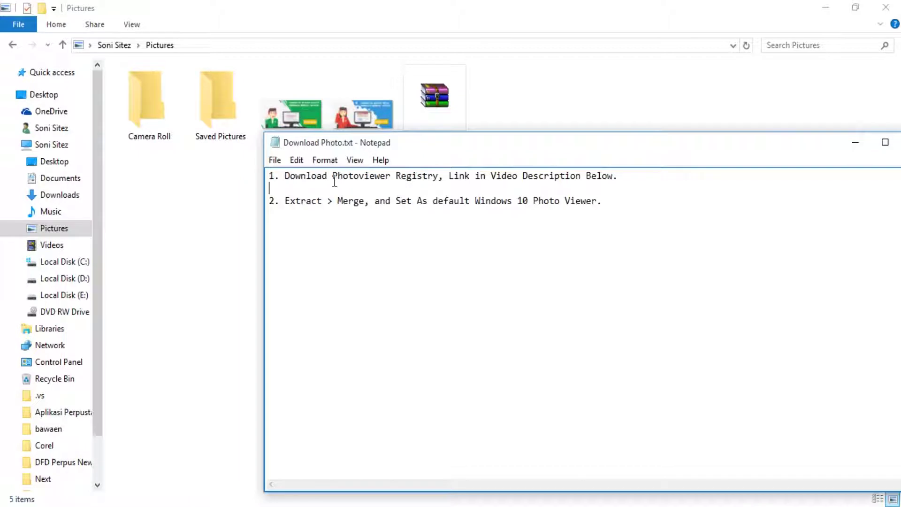
- Minimize the instruction notes and extract Photoviewer.zip directly into the Pictures folder
drag(333, 177, 440, 177)
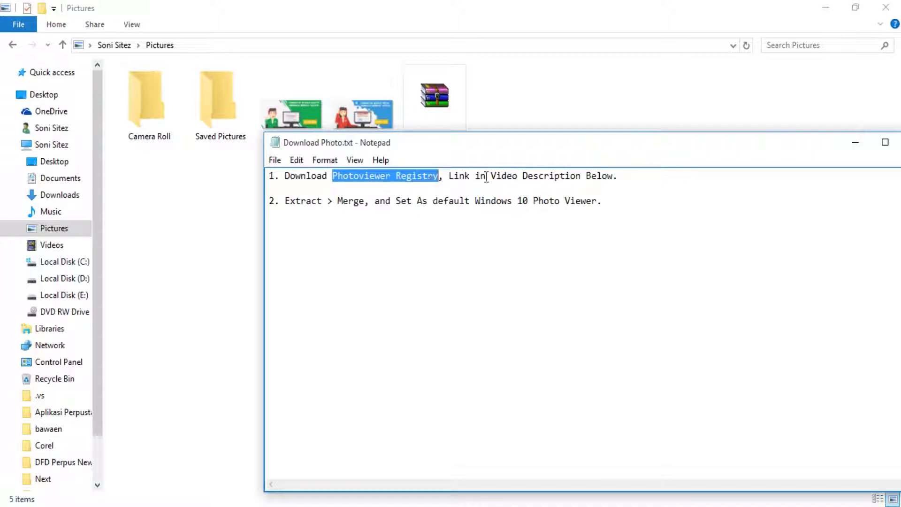
click(613, 198)
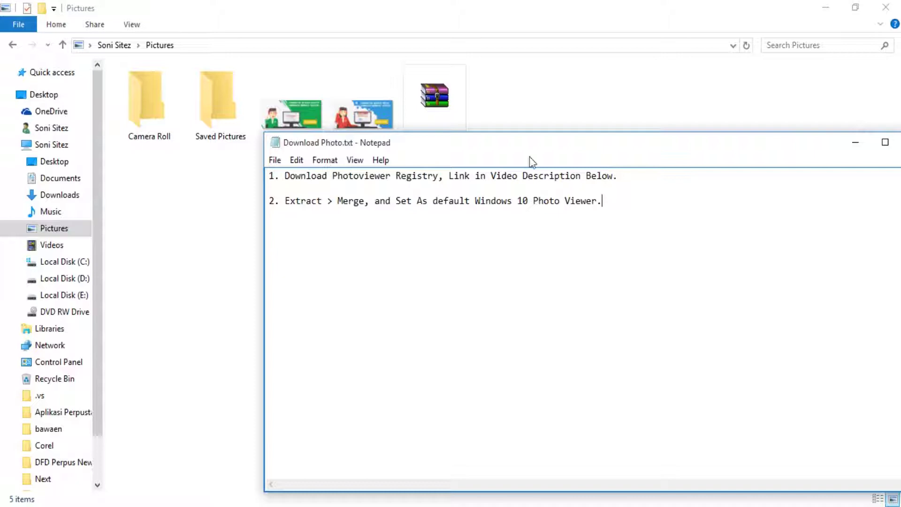
click(854, 144)
click(451, 114)
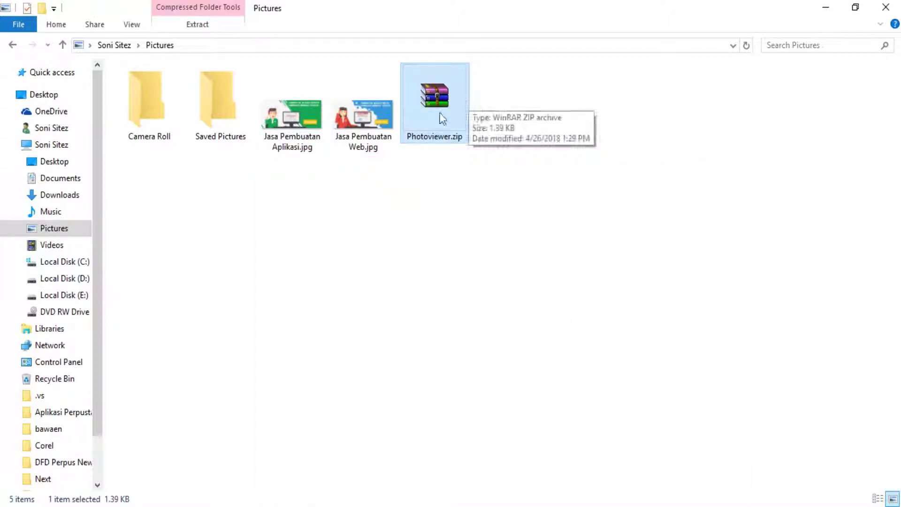
right_click(439, 109)
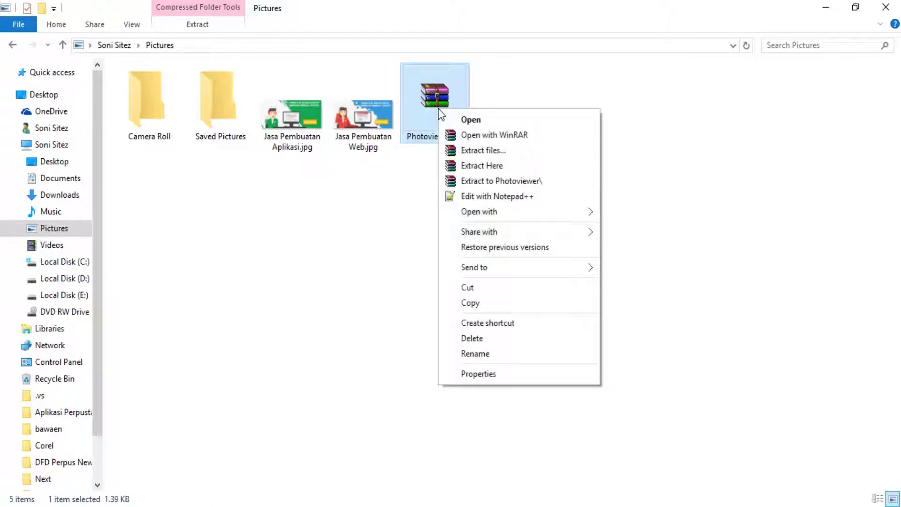
click(484, 166)
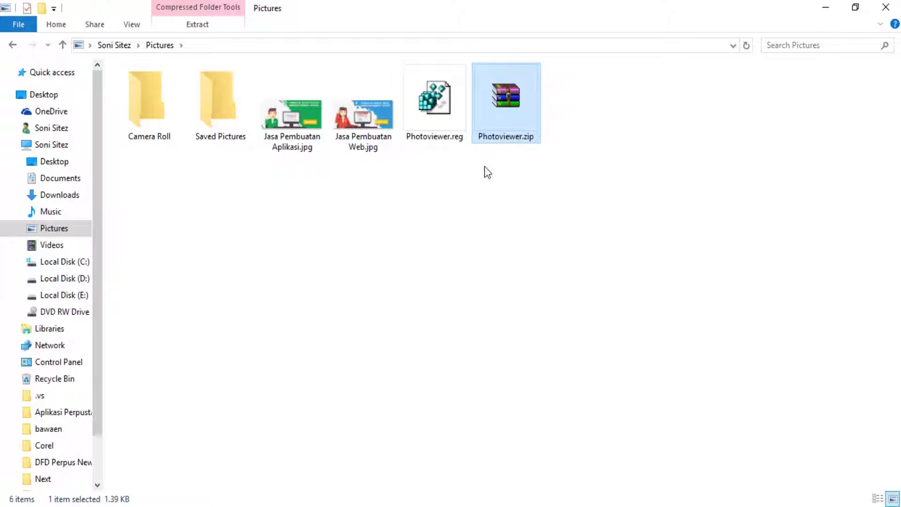
- Open Jasa Pembuatan Web.jpg in the default image viewer, flip to the neighbouring picture and back, and close it
click(435, 123)
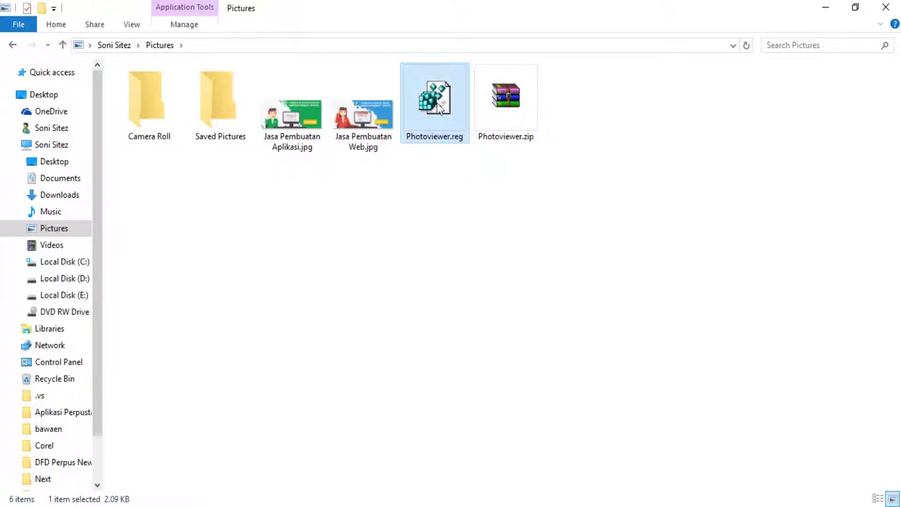
click(428, 175)
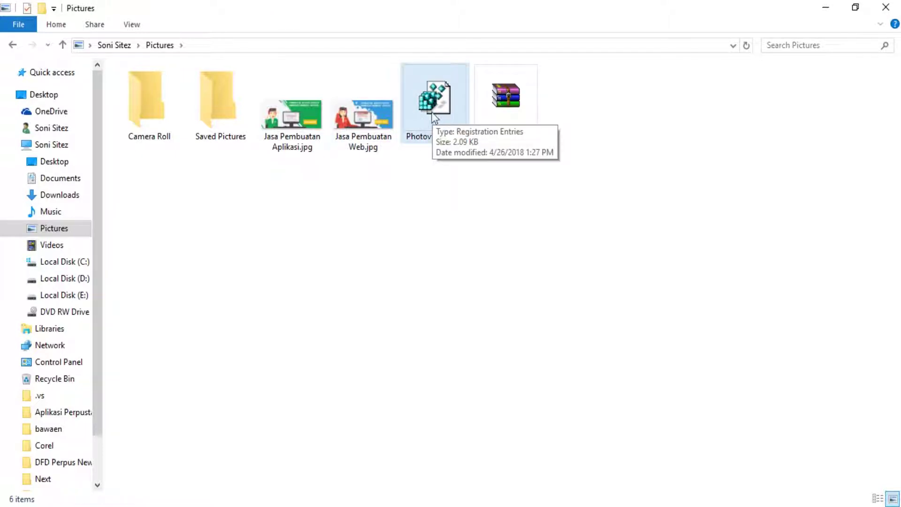
double_click(347, 134)
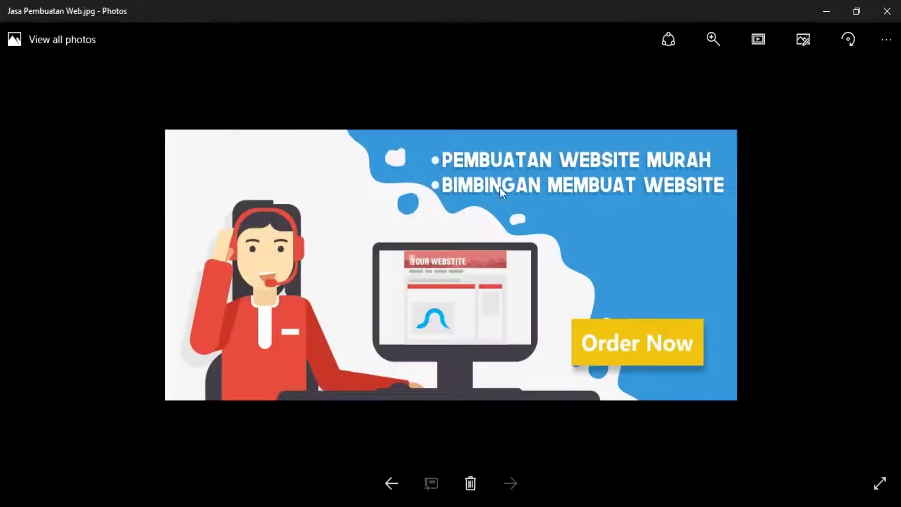
key(Left)
key(Right)
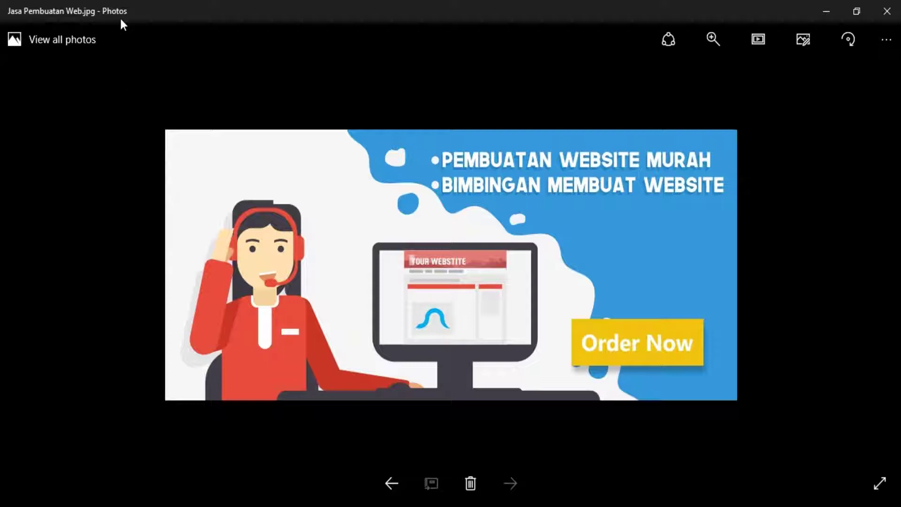
click(888, 11)
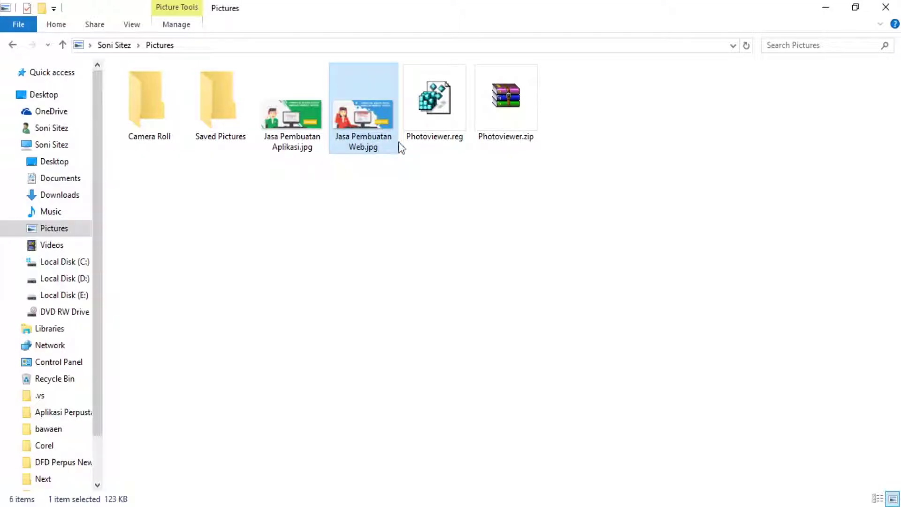
- View Jasa Pembuatan Aplikasi.jpg and Jasa Pembuatan Web.jpg in turn in the default image viewer, closing each one
click(303, 125)
double_click(303, 125)
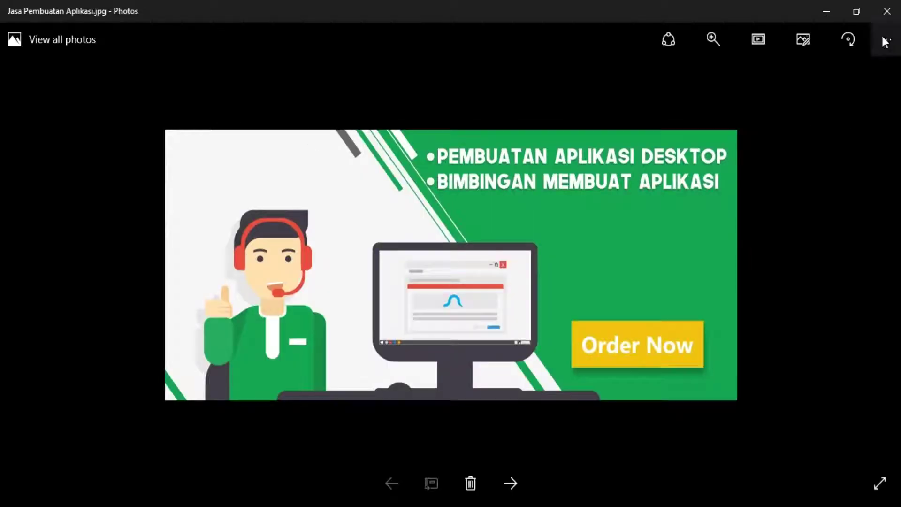
click(887, 11)
double_click(373, 137)
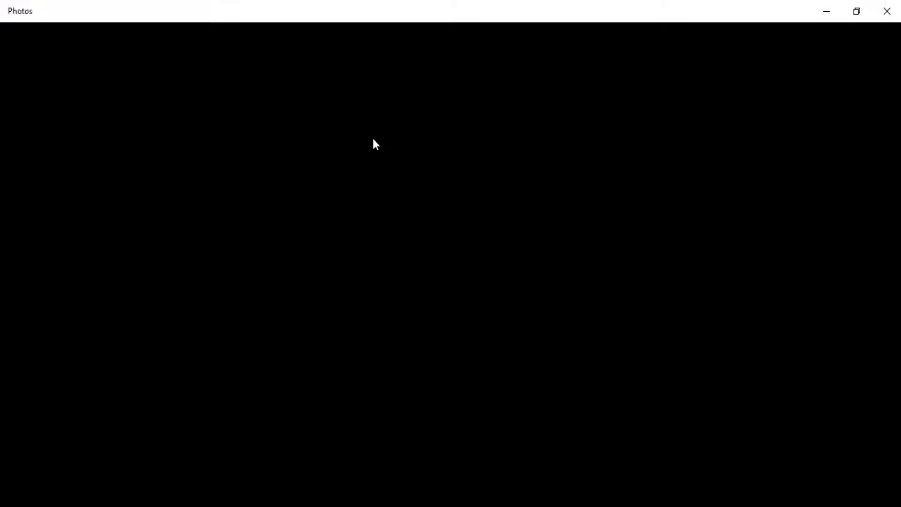
click(887, 10)
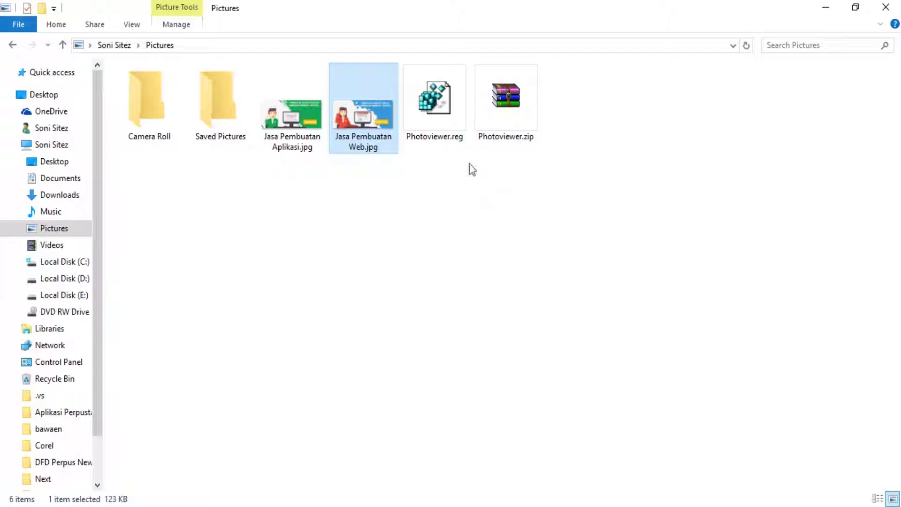
click(443, 128)
double_click(359, 153)
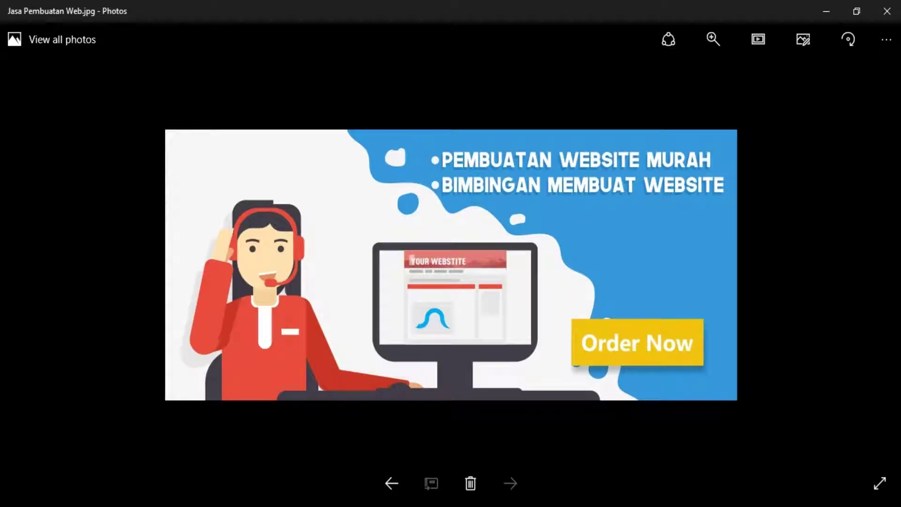
click(887, 10)
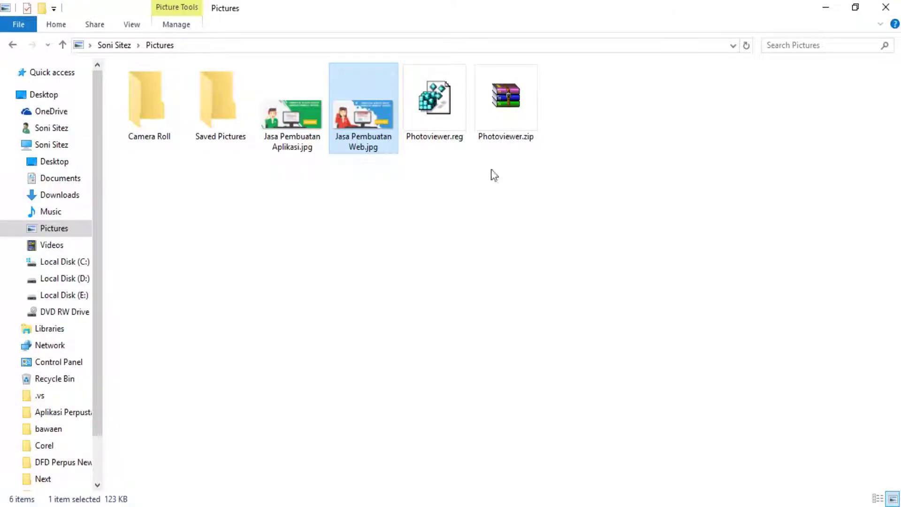
- Merge Photoviewer.reg into the Windows registry and accept the confirmation
click(447, 128)
right_click(446, 127)
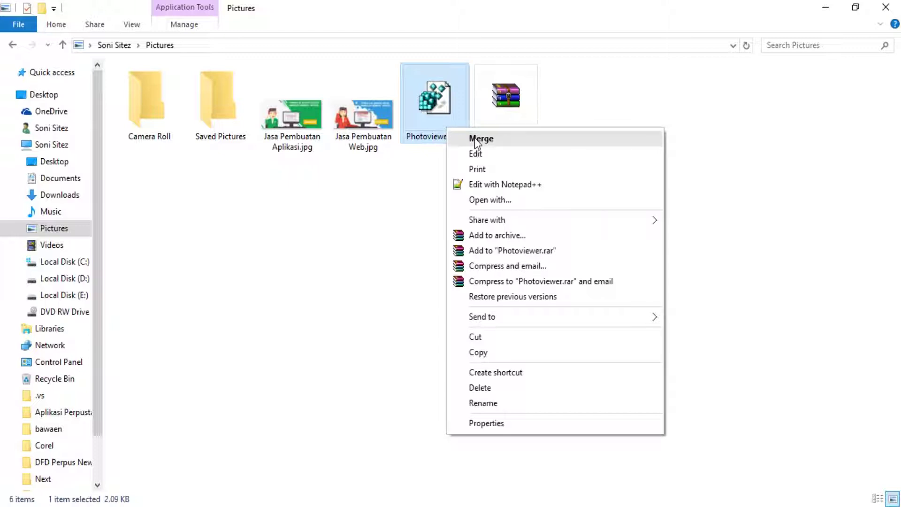
right_click(456, 106)
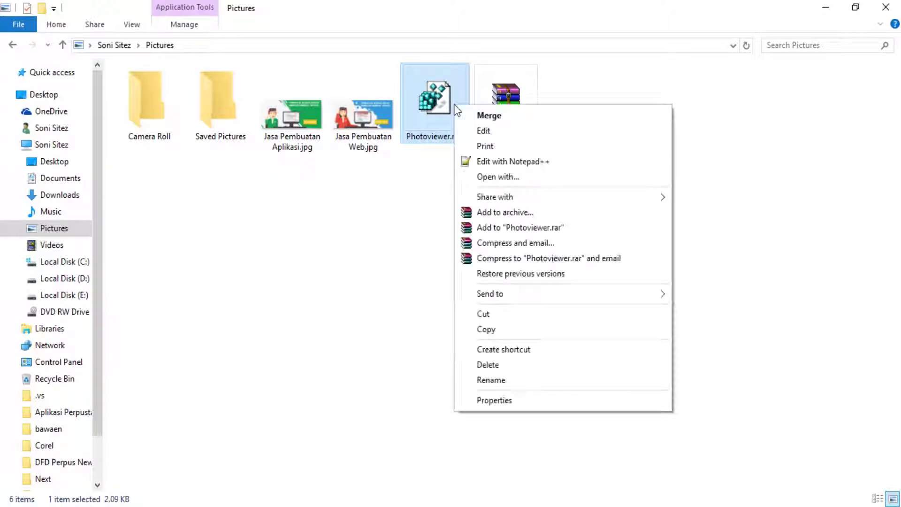
click(488, 120)
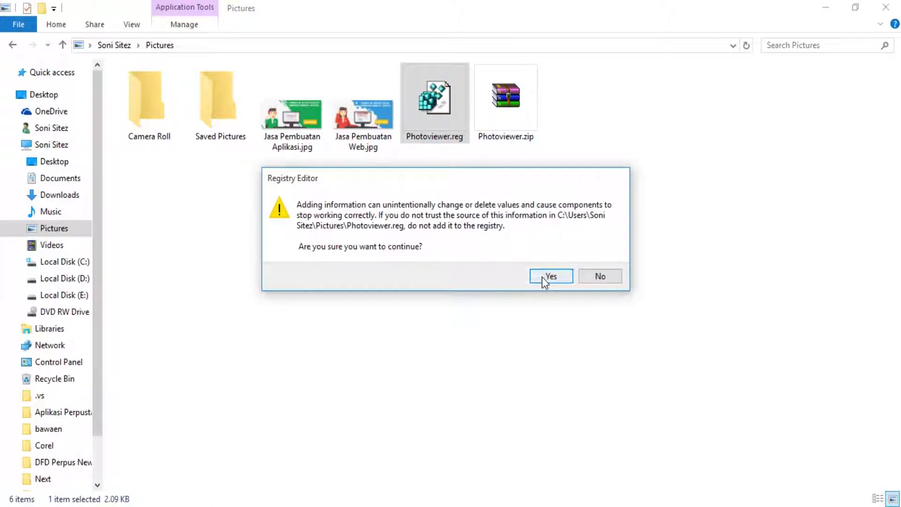
click(542, 277)
click(596, 261)
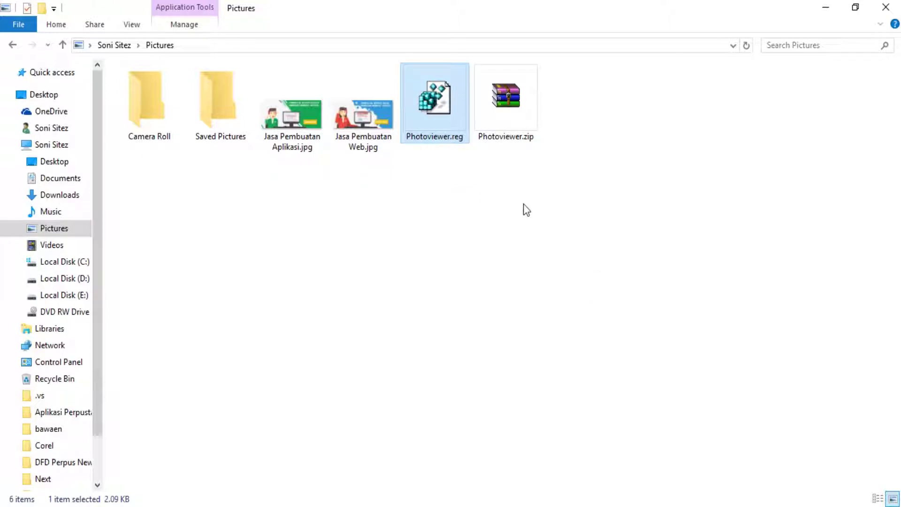
- Make Windows Photo Viewer the app always used for .jpg files via Jasa Pembuatan Web.jpg, then maximize and close the viewer
right_click(362, 125)
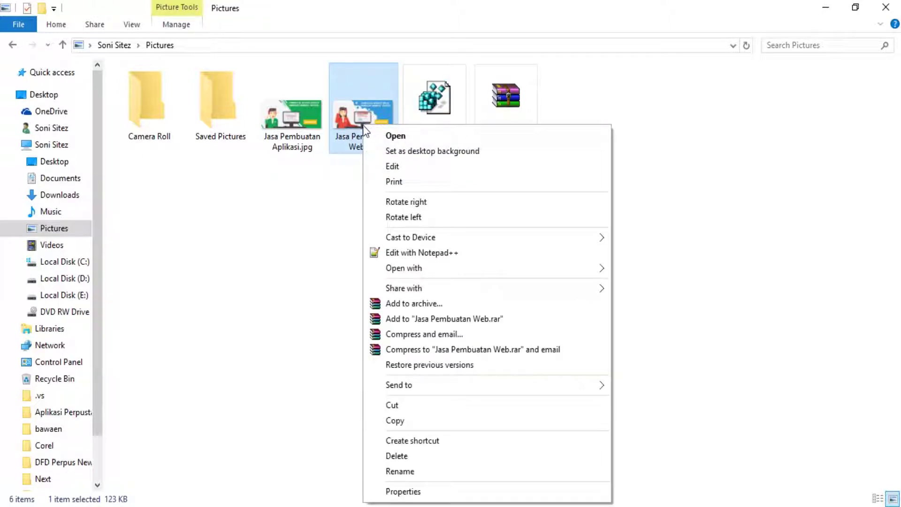
mouse_move(438, 271)
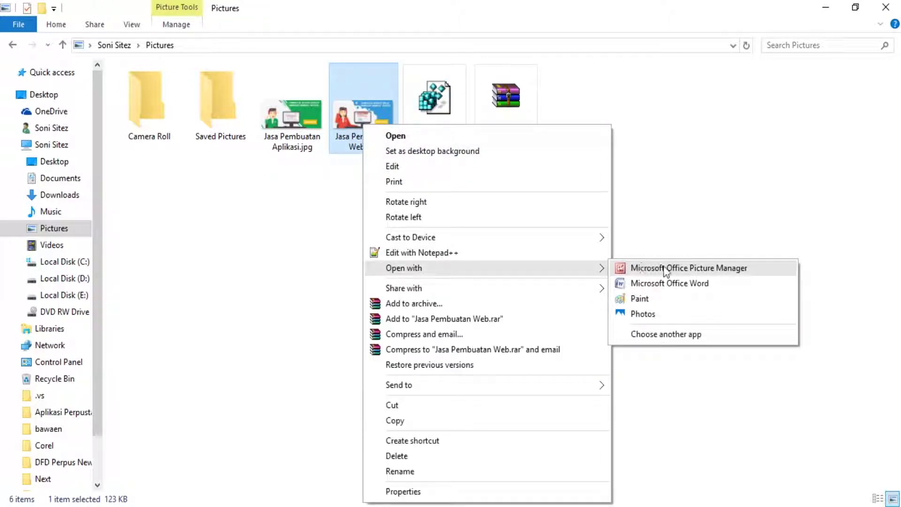
click(664, 333)
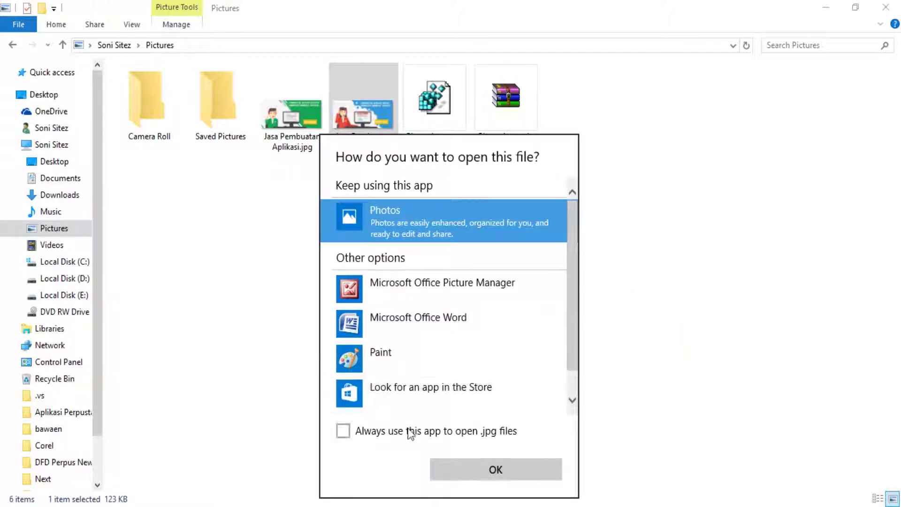
click(411, 432)
scroll(495, 359, down, 1)
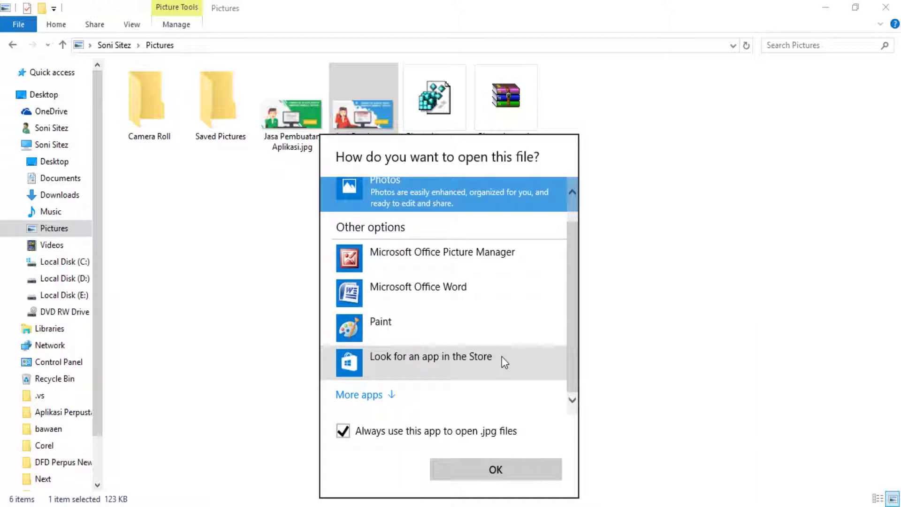
click(386, 400)
scroll(503, 319, down, 5)
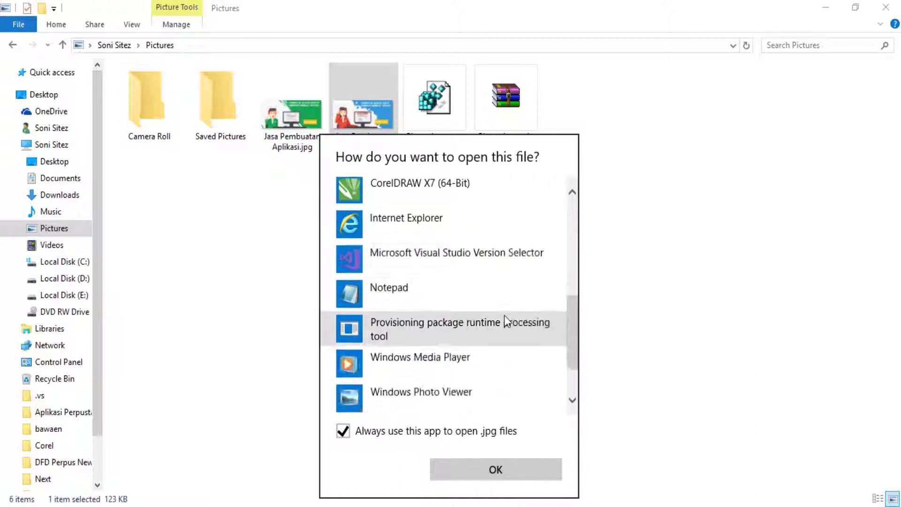
scroll(504, 315, down, 2)
click(442, 328)
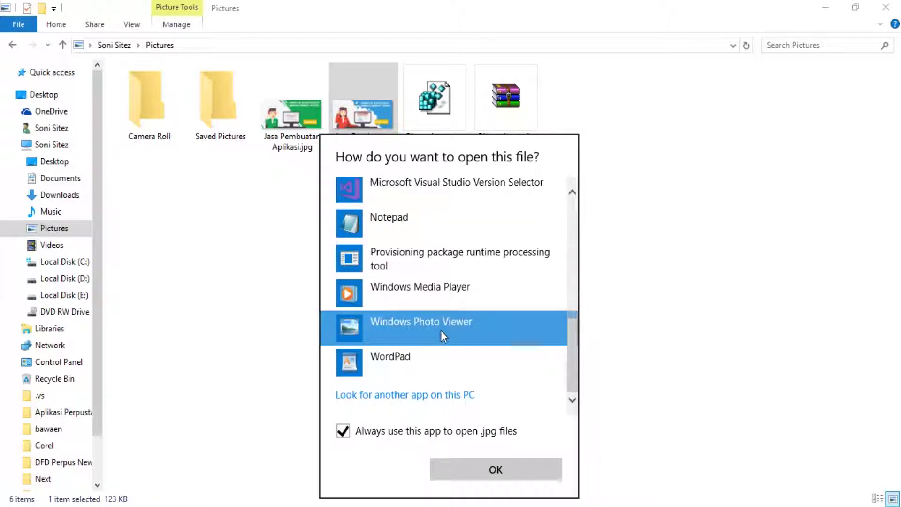
click(499, 463)
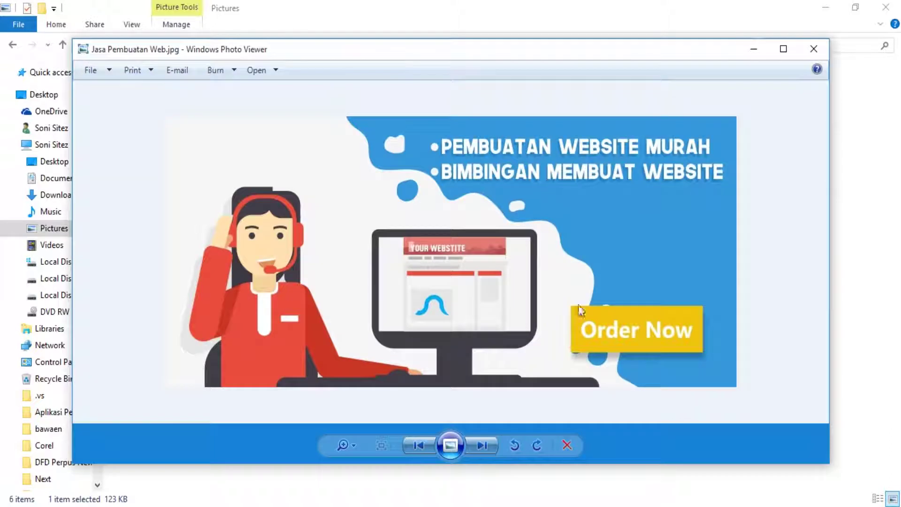
click(783, 49)
click(888, 7)
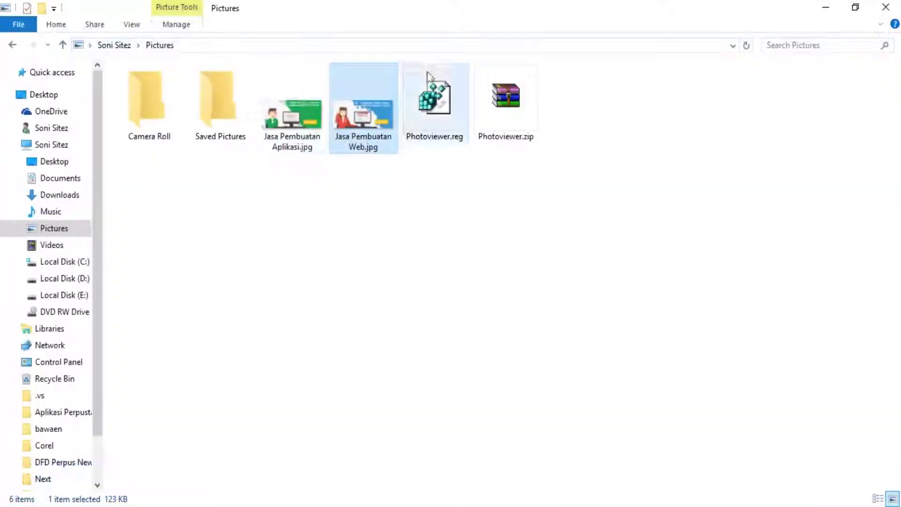
- Open Jasa Pembuatan Aplikasi.jpg with the new default viewer, browse back and forth through the folder's pictures, and close it
click(291, 118)
double_click(288, 120)
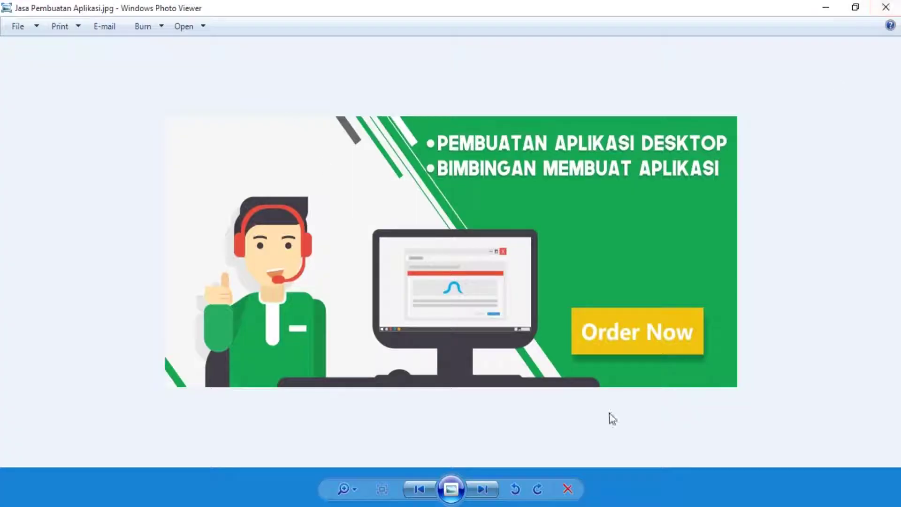
click(487, 486)
click(431, 489)
click(430, 489)
click(484, 489)
click(484, 489)
click(484, 489)
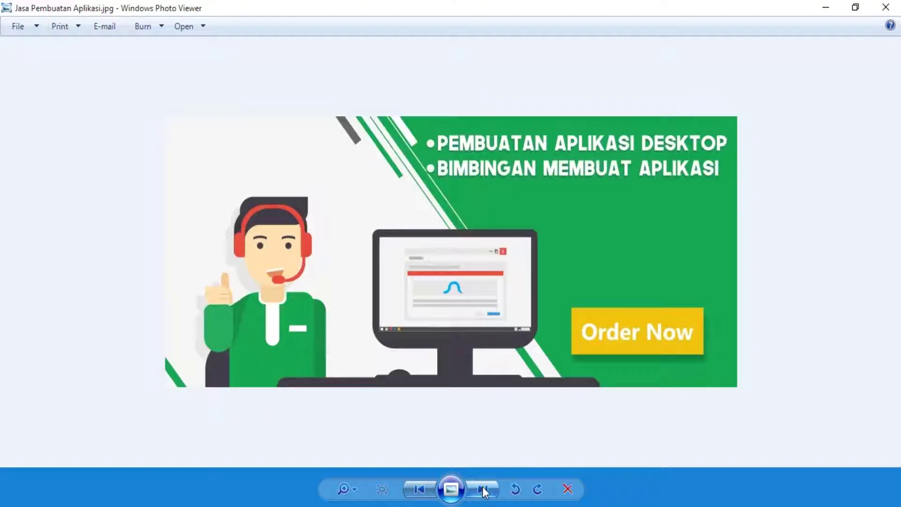
click(426, 489)
click(886, 7)
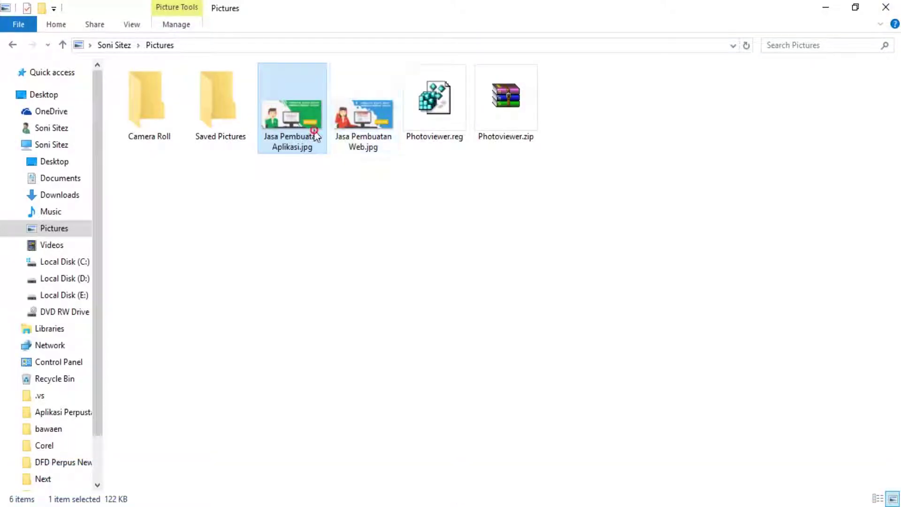
- Reopen Jasa Pembuatan Aplikasi.jpg, advance through the pictures to Jasa Pembuatan Web.jpg, and close the viewer
double_click(314, 133)
click(477, 484)
click(474, 487)
click(472, 488)
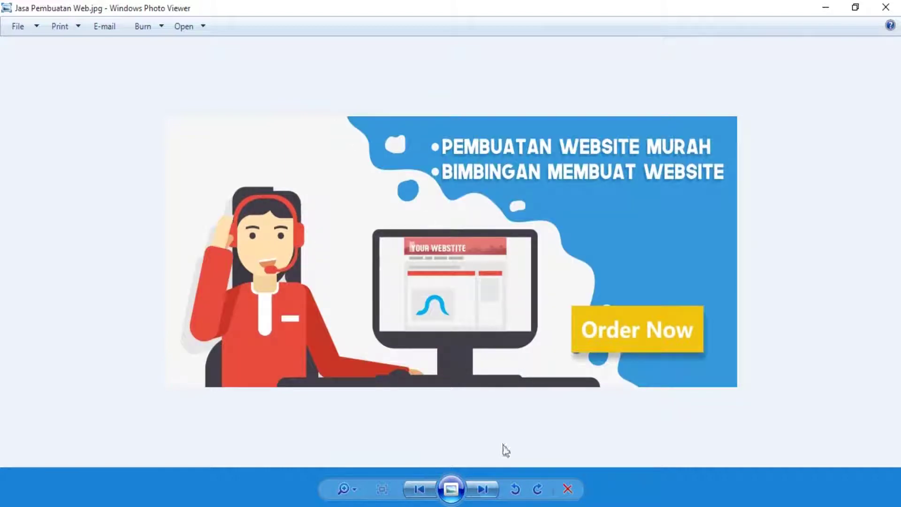
click(886, 7)
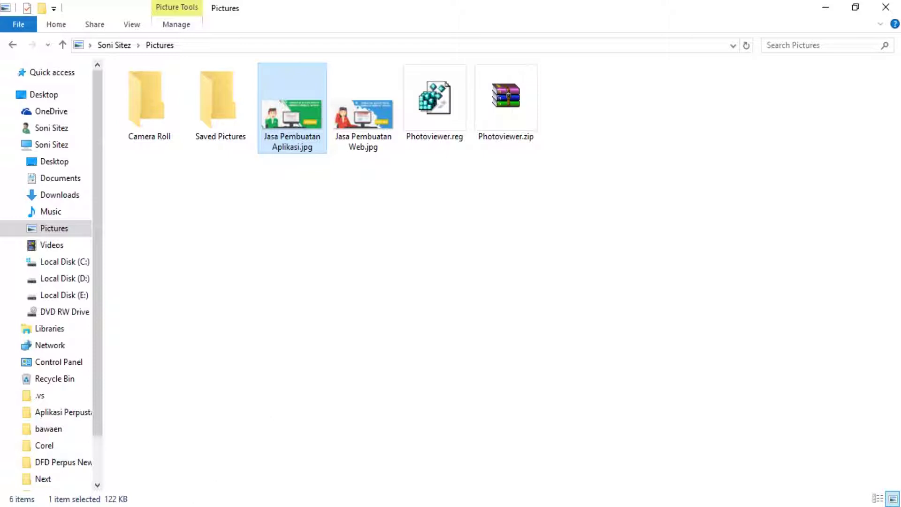
- Search Windows for "default app" and open the Default app settings
key(super)
text(defaul)
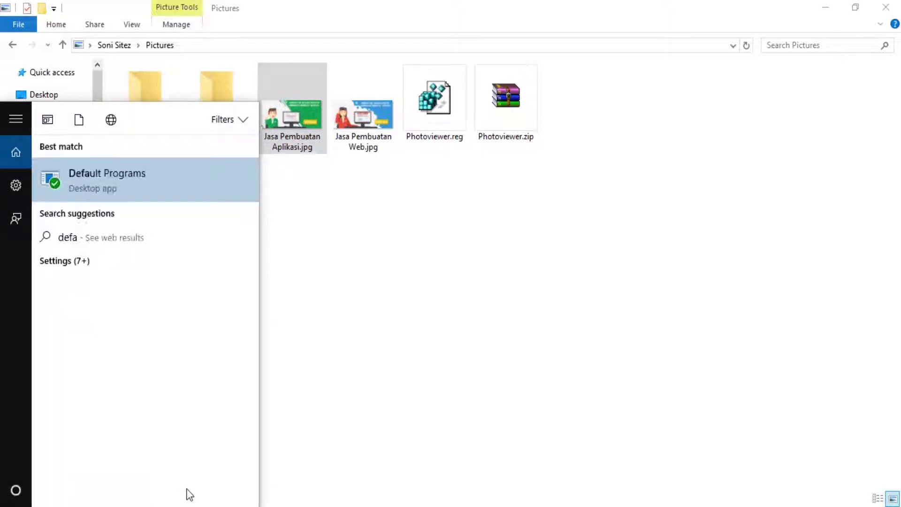
text(t a)
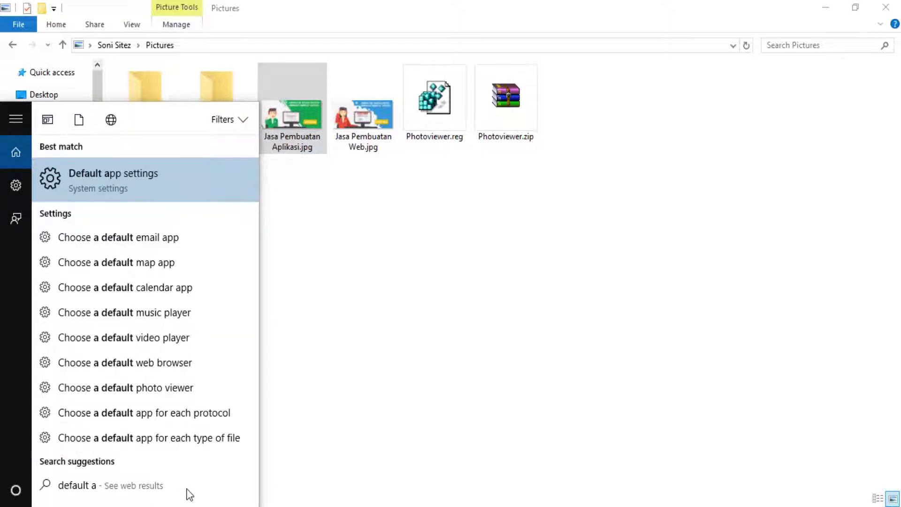
text(pp)
click(122, 184)
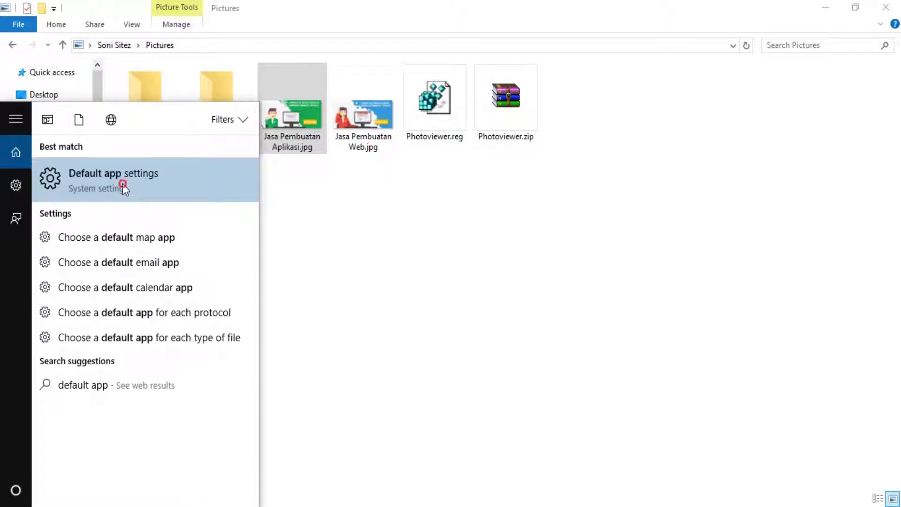
- Look for a default photo viewer in the Store from the Photo viewer app choices, and close the Store window
scroll(328, 250, down, 5)
scroll(372, 244, down, 3)
scroll(334, 234, up, 3)
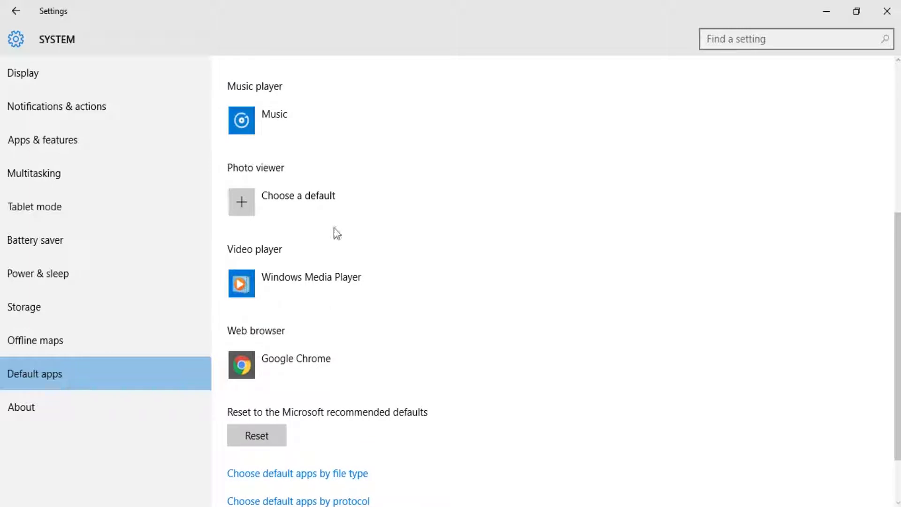
click(284, 204)
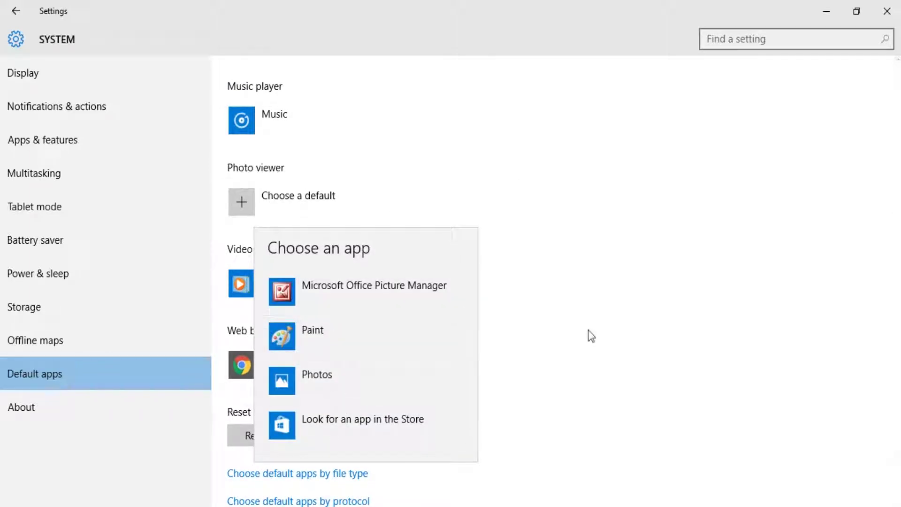
click(433, 421)
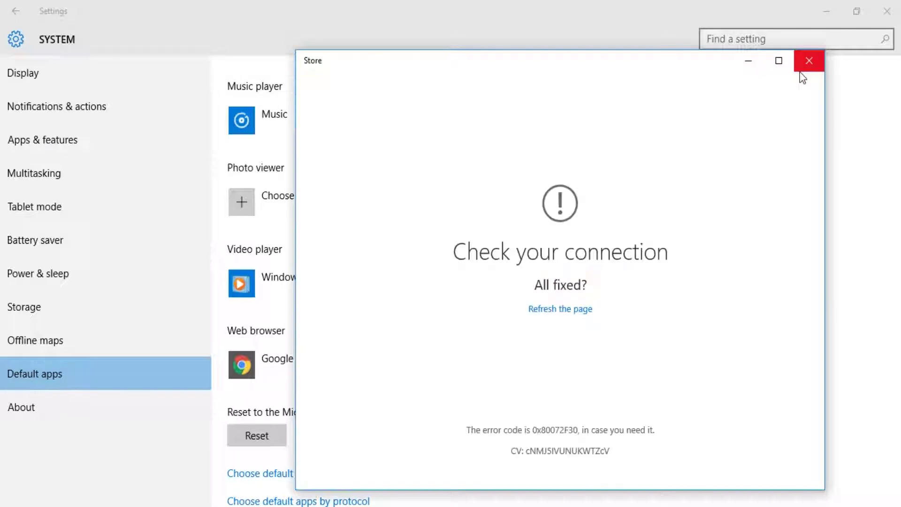
click(800, 70)
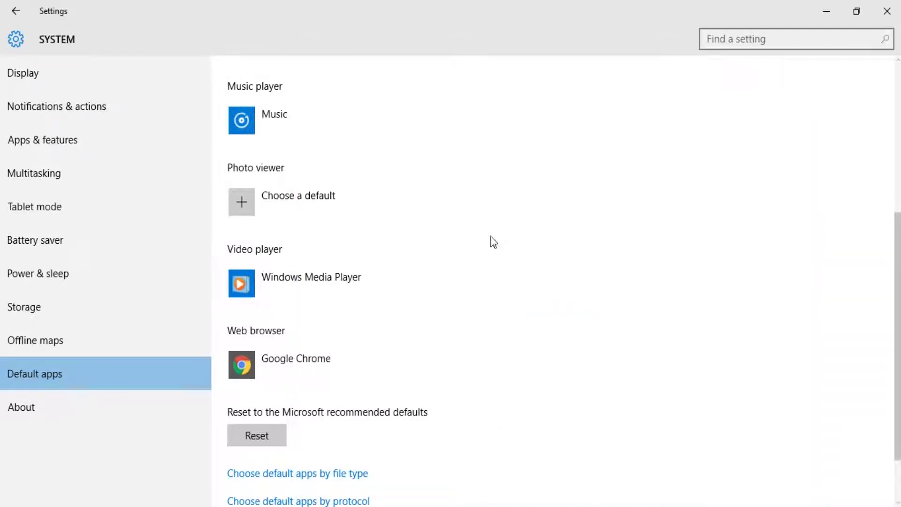
- Check the available Photo viewer apps again, dismiss the choices without selecting one, and close Settings
click(309, 211)
click(561, 276)
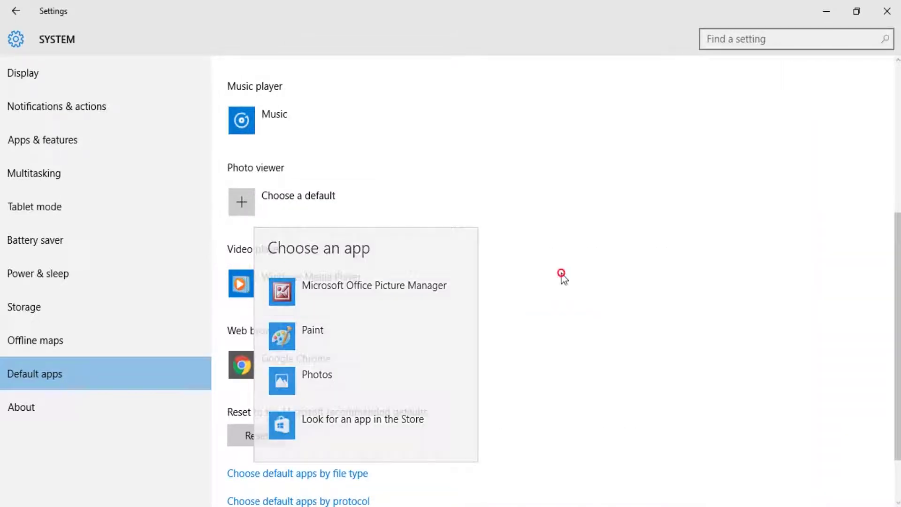
click(888, 12)
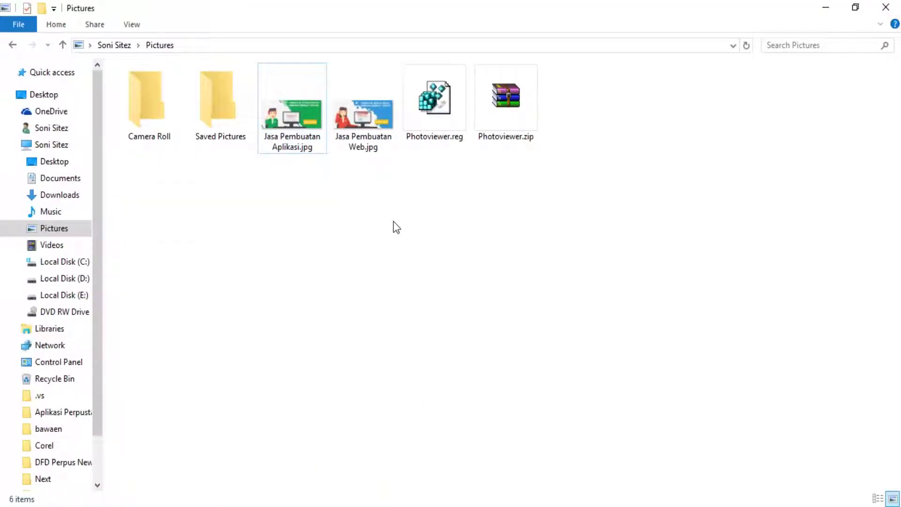
- Run mspaint to start Paint, shrink the canvas to about 523 × 321 px and draw a short diagonal brush stroke
key(super+r)
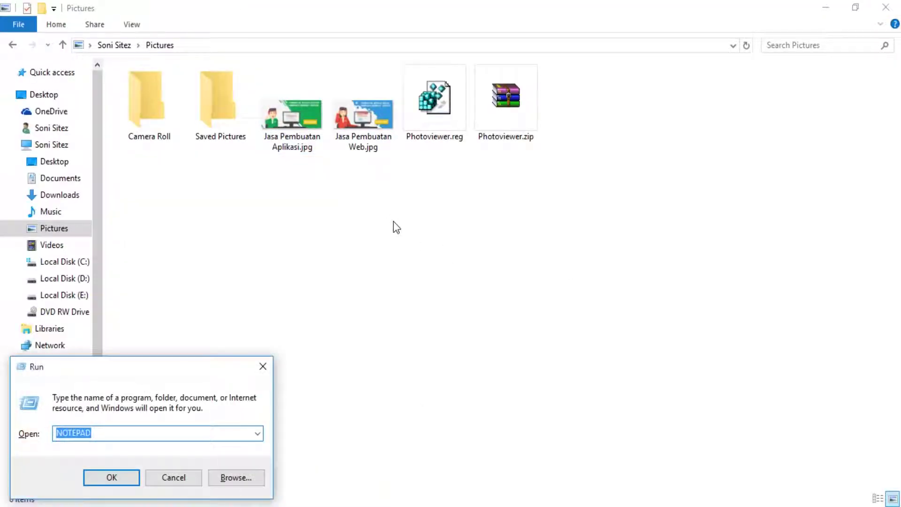
text(mspaint)
key(Return)
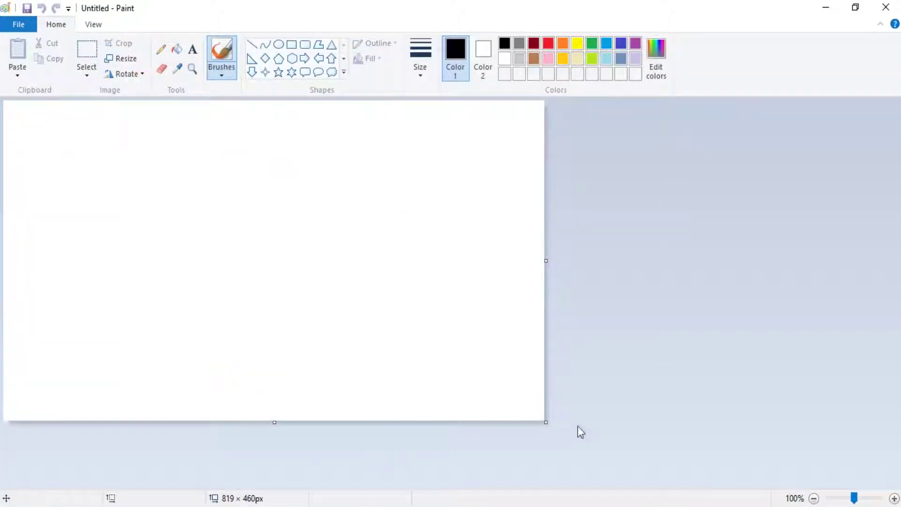
drag(547, 421, 350, 325)
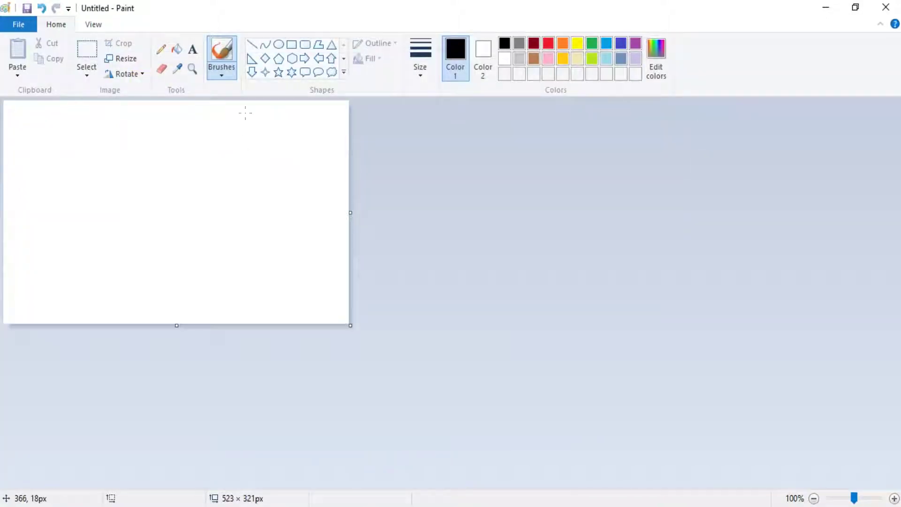
drag(79, 133, 149, 208)
- Save the drawing as Untitled.png in the Pictures folder and close Paint
key(ctrl+s)
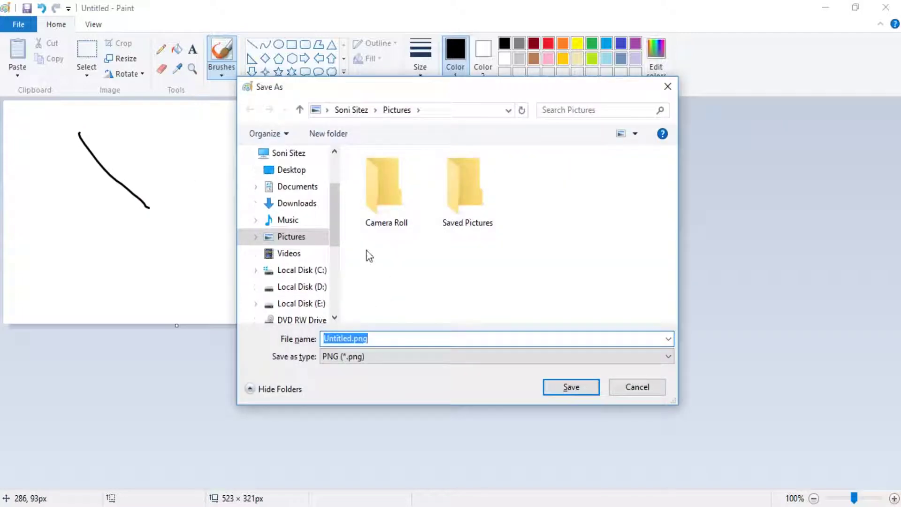
click(579, 381)
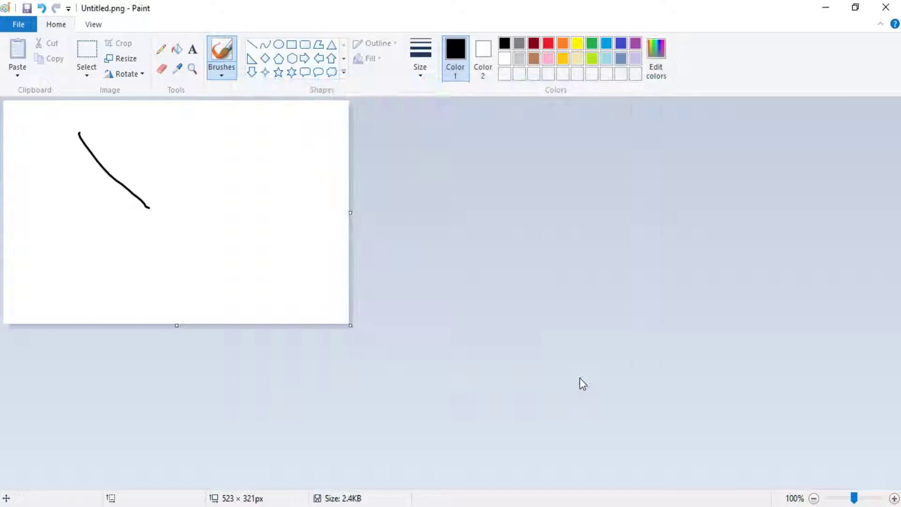
click(887, 8)
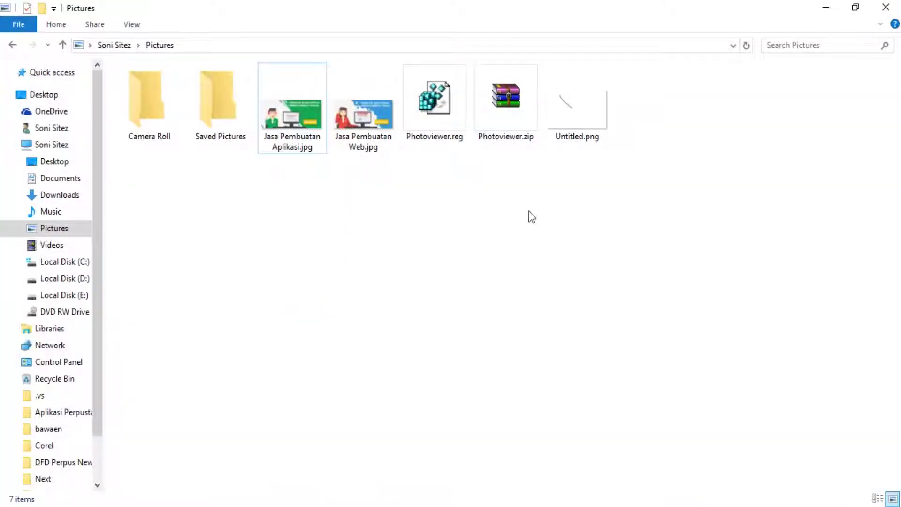
- Open Untitled.png from the Pictures folder with its current default app, and close that app
click(591, 132)
double_click(591, 134)
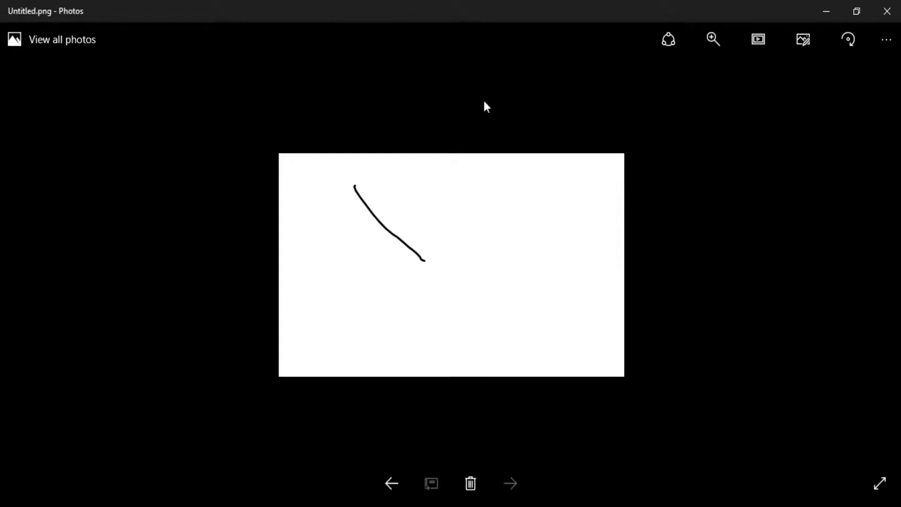
click(887, 11)
- Open Untitled.png with Windows Photo Viewer and make it the app always used for .png files
right_click(578, 118)
mouse_move(672, 269)
click(459, 316)
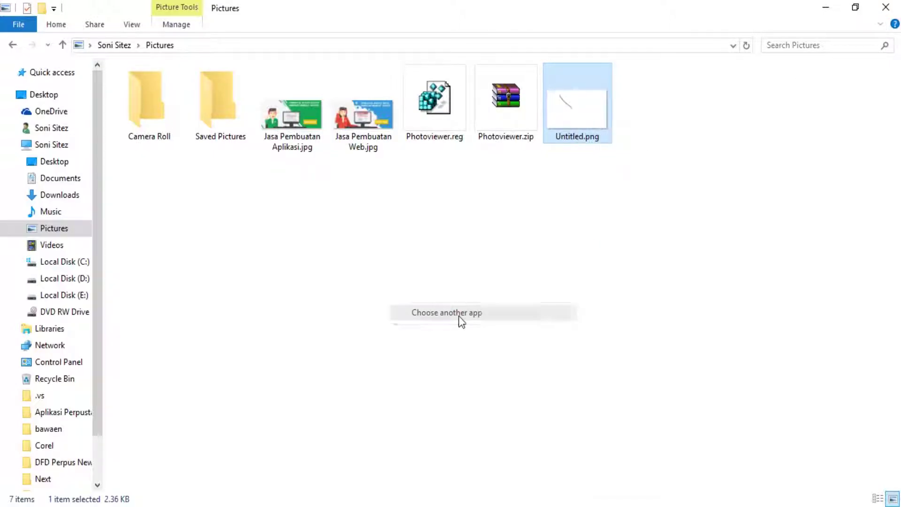
click(360, 390)
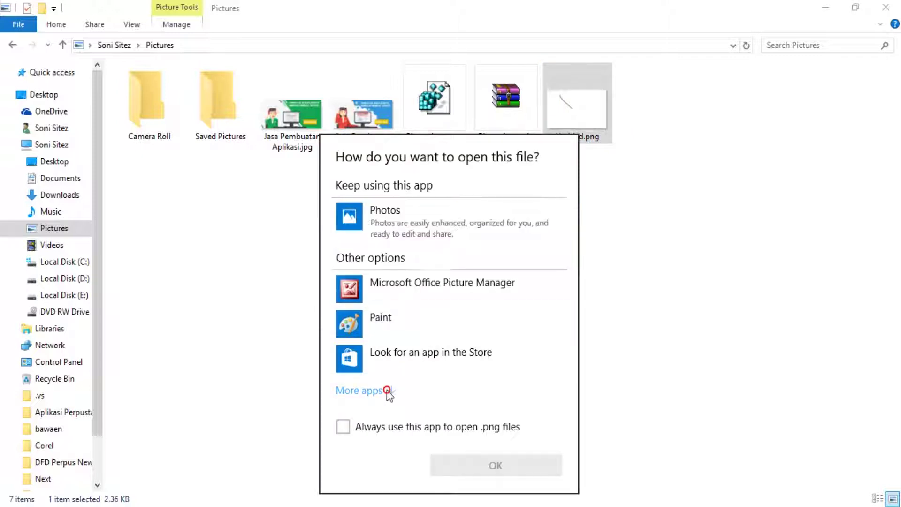
scroll(376, 376, down, 5)
click(372, 434)
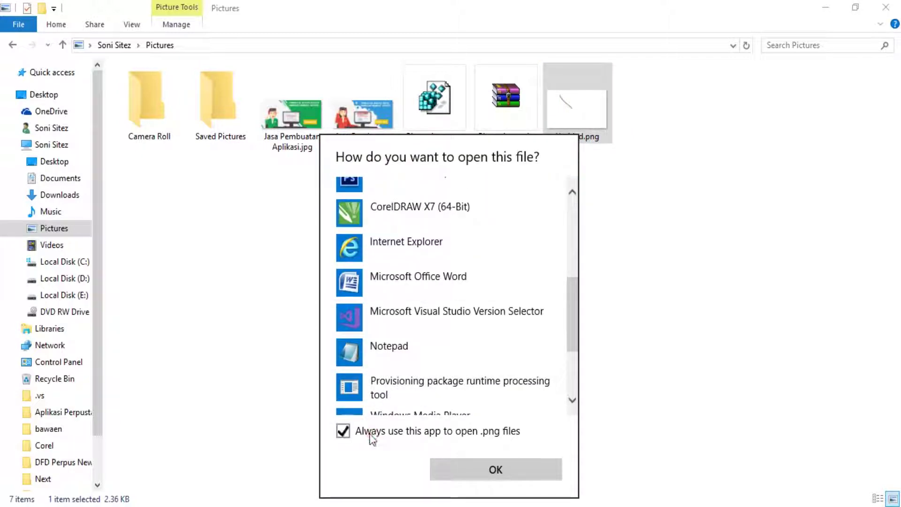
scroll(450, 343, down, 4)
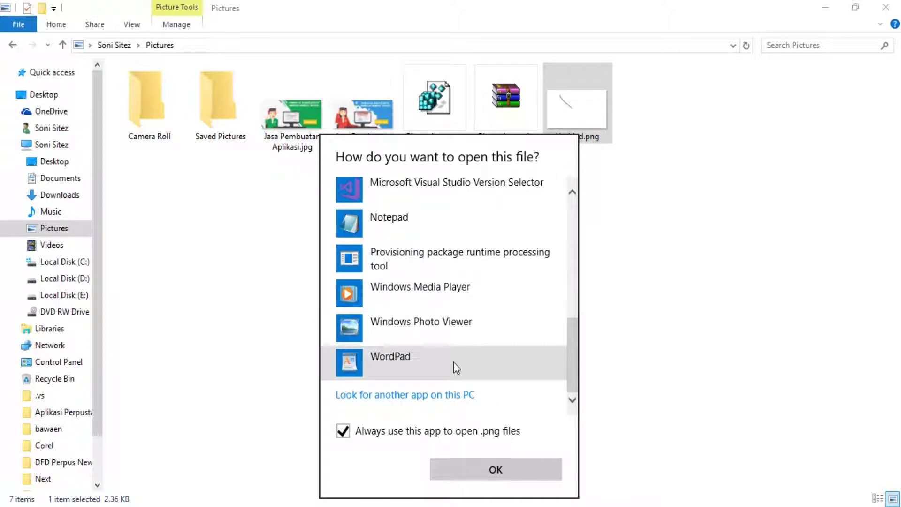
click(453, 329)
click(508, 478)
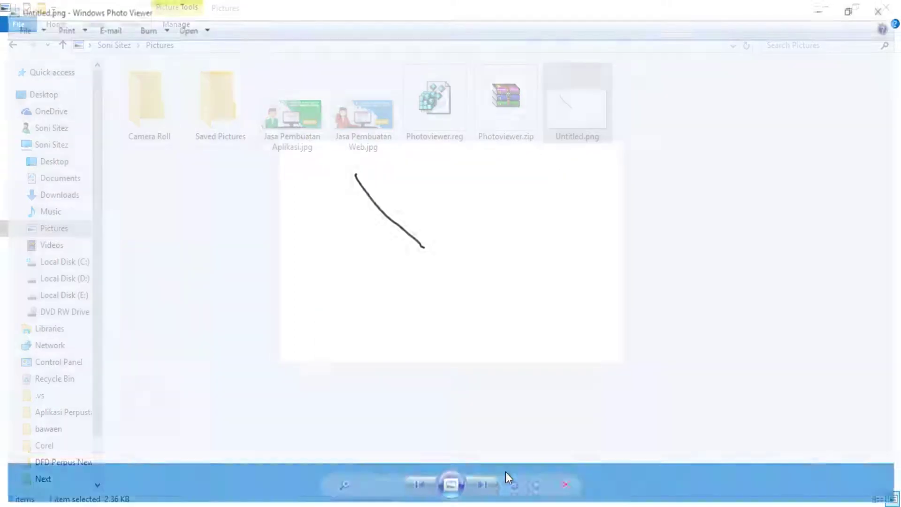
- Advance two pictures in the viewer and close it, then reopen Untitled.png with the new default and close it again
click(483, 489)
click(484, 489)
click(886, 7)
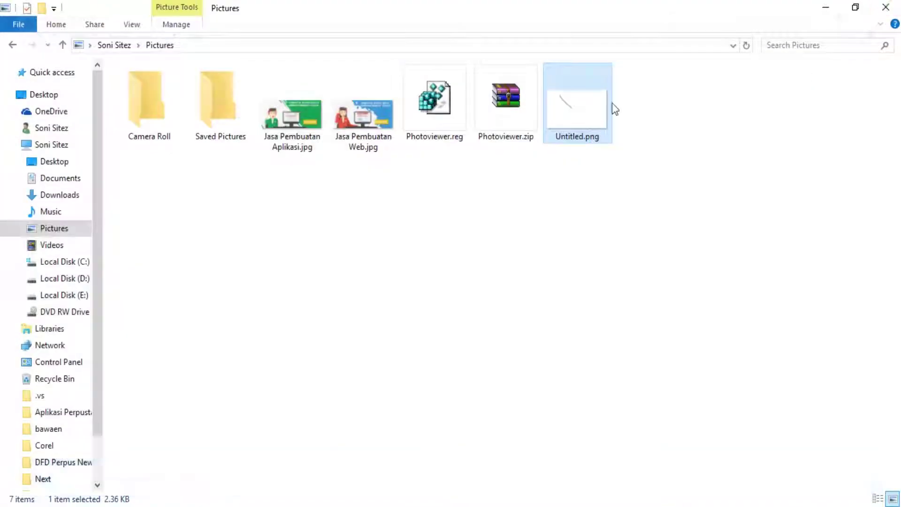
double_click(578, 101)
click(886, 7)
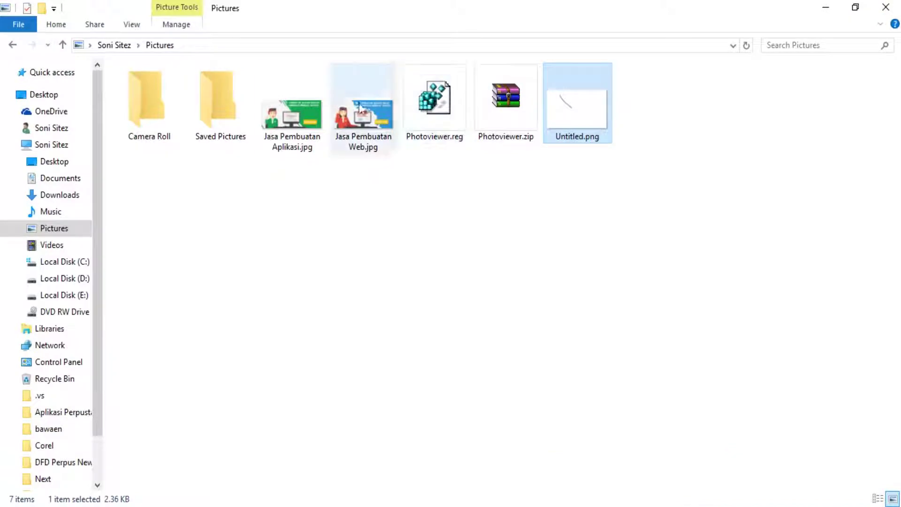
- Open Jasa Pembuatan Aplikasi.jpg with the default viewer, advance through the folder's pictures, and close the viewer
double_click(297, 108)
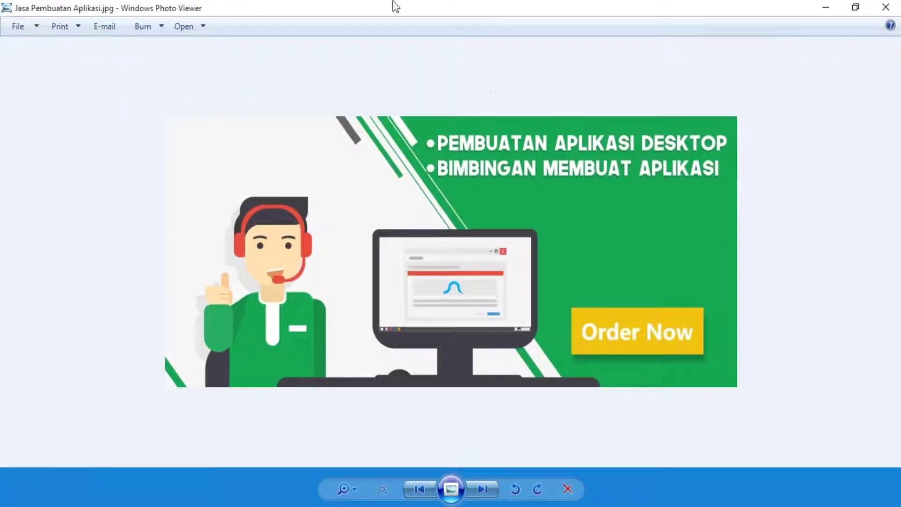
click(484, 489)
click(484, 490)
click(484, 489)
click(483, 490)
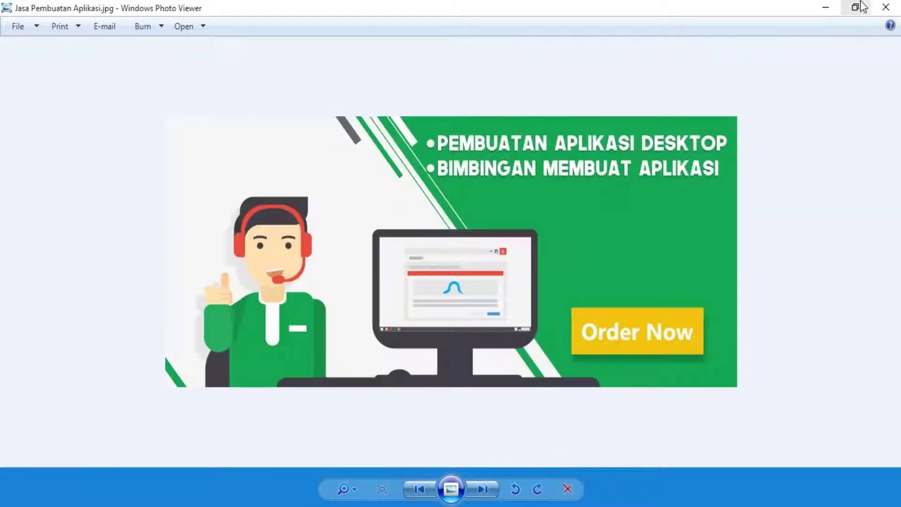
click(886, 7)
- Open Jasa Pembuatan Web.jpg, advance through the pictures to Jasa Pembuatan Aplikasi.jpg, and close the viewer and the Pictures window
click(372, 132)
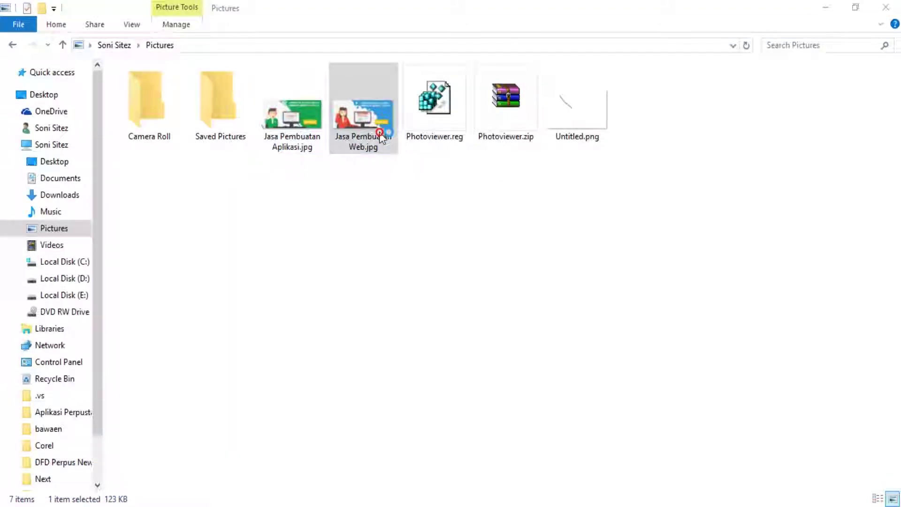
double_click(382, 136)
click(483, 490)
click(483, 489)
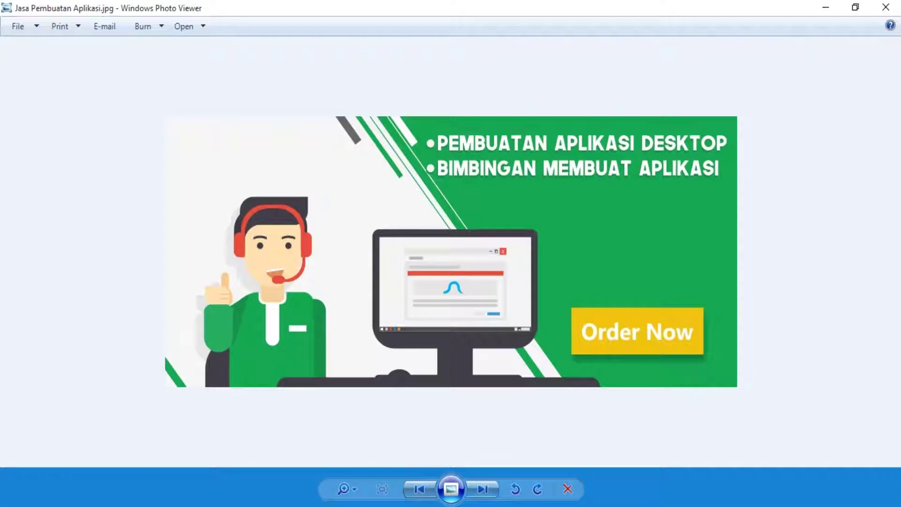
click(886, 7)
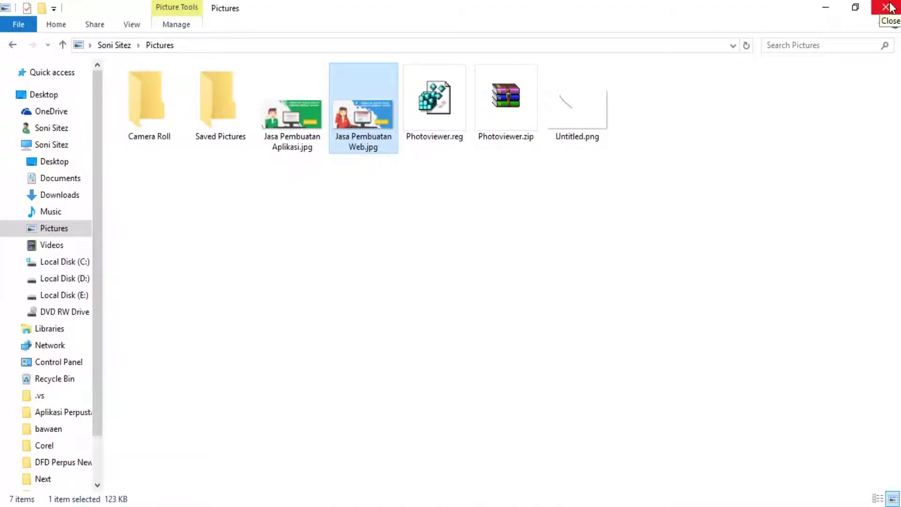
click(891, 7)
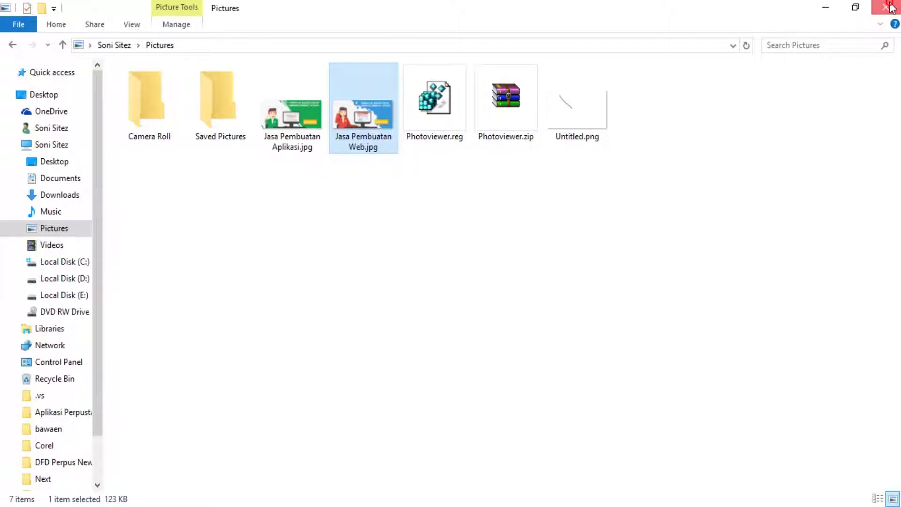